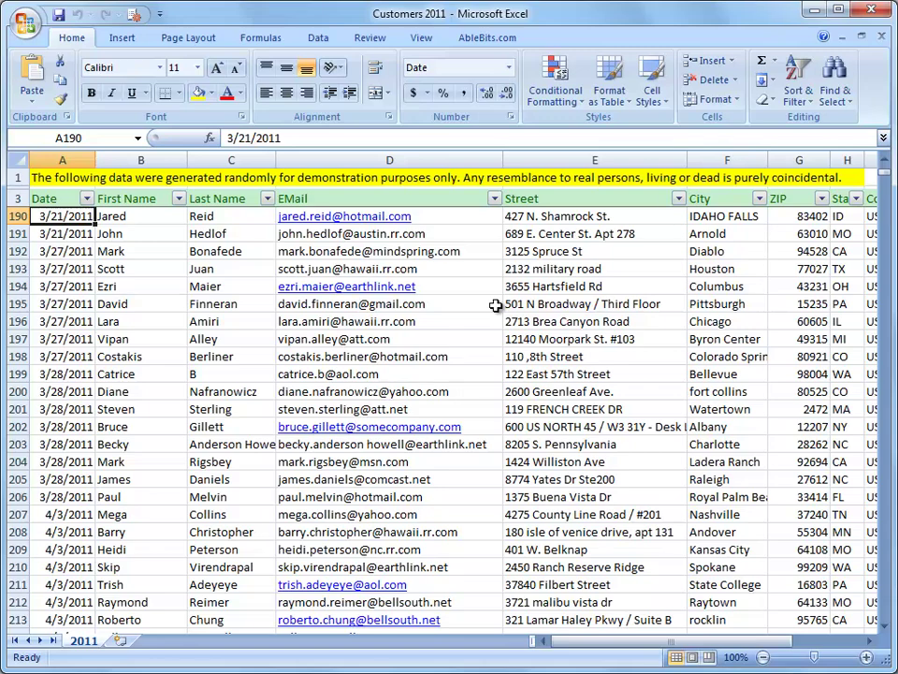
Open AbleBits Advanced Find and Replace and set its shortcut to Ctrl+F instead of Ctrl+Alt+F.
{"action": "left_click", "coordinate": [477, 39]}
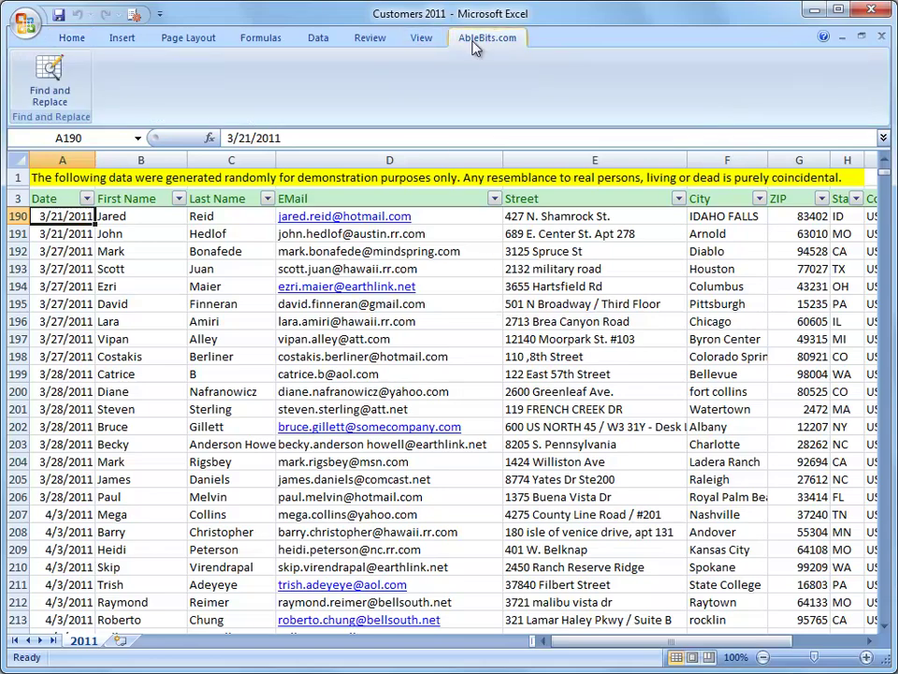
{"action": "left_click", "coordinate": [66, 89]}
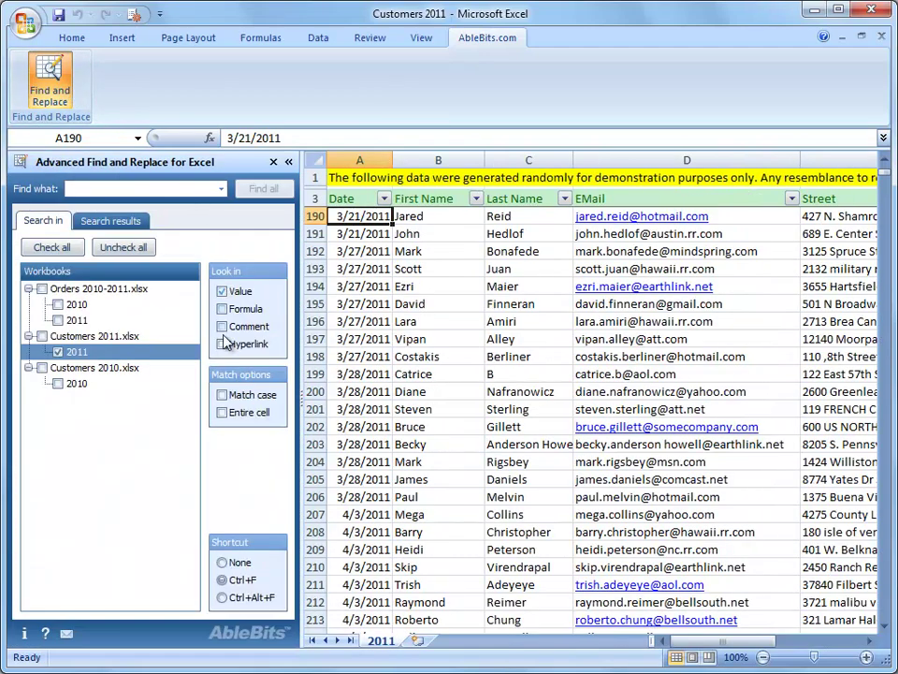
{"action": "left_click", "coordinate": [233, 599]}
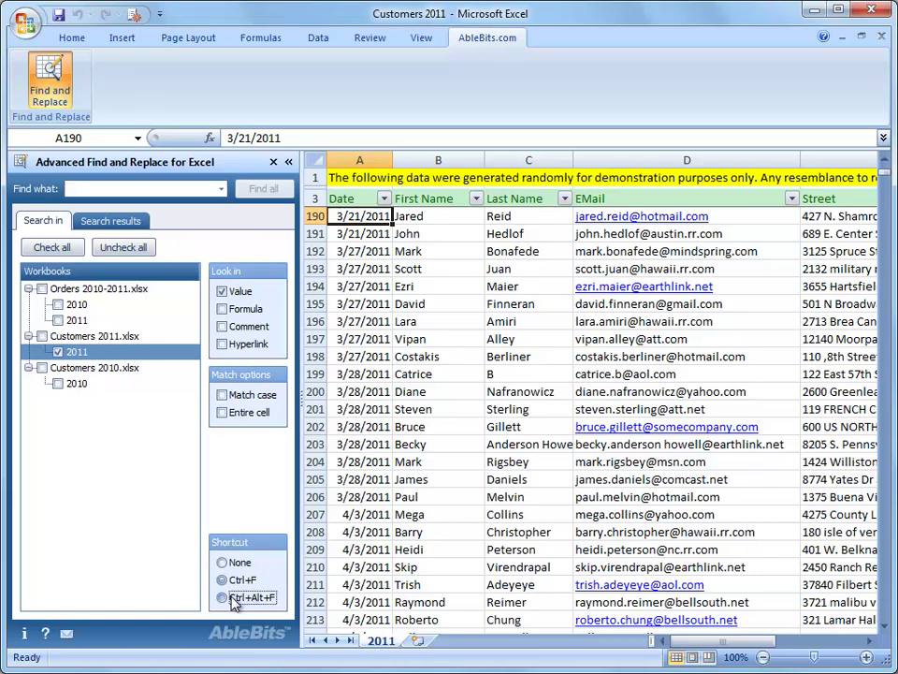
{"action": "left_click", "coordinate": [234, 581]}
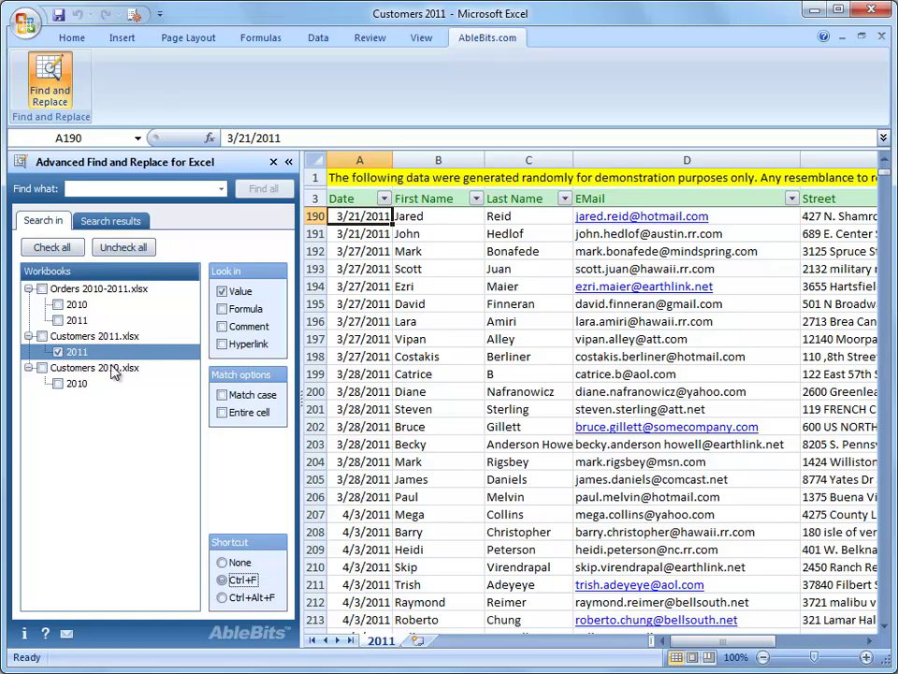
Search all workbooks except Orders 2010-2011.xlsx, also looking in formulas, comments and hyperlinks.
{"action": "left_click", "coordinate": [65, 248]}
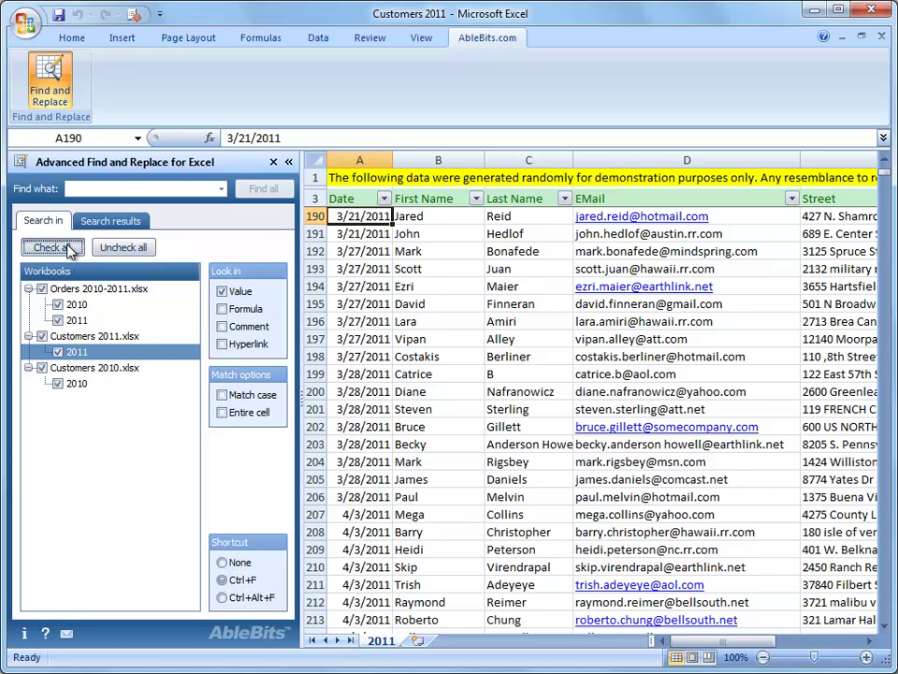
{"action": "left_click", "coordinate": [41, 289]}
{"action": "left_click", "coordinate": [222, 308]}
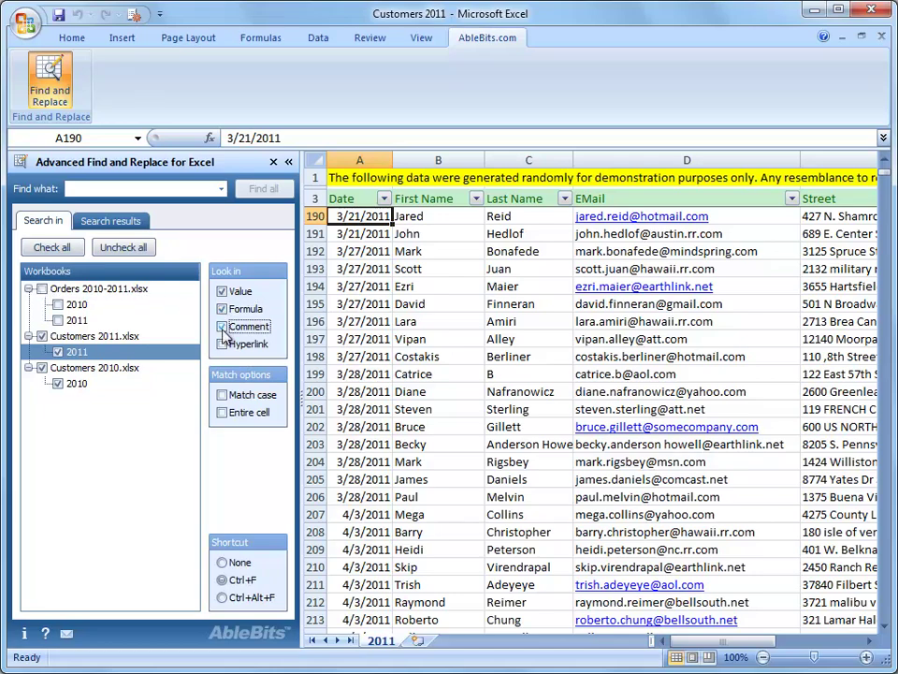
{"action": "left_click", "coordinate": [222, 345]}
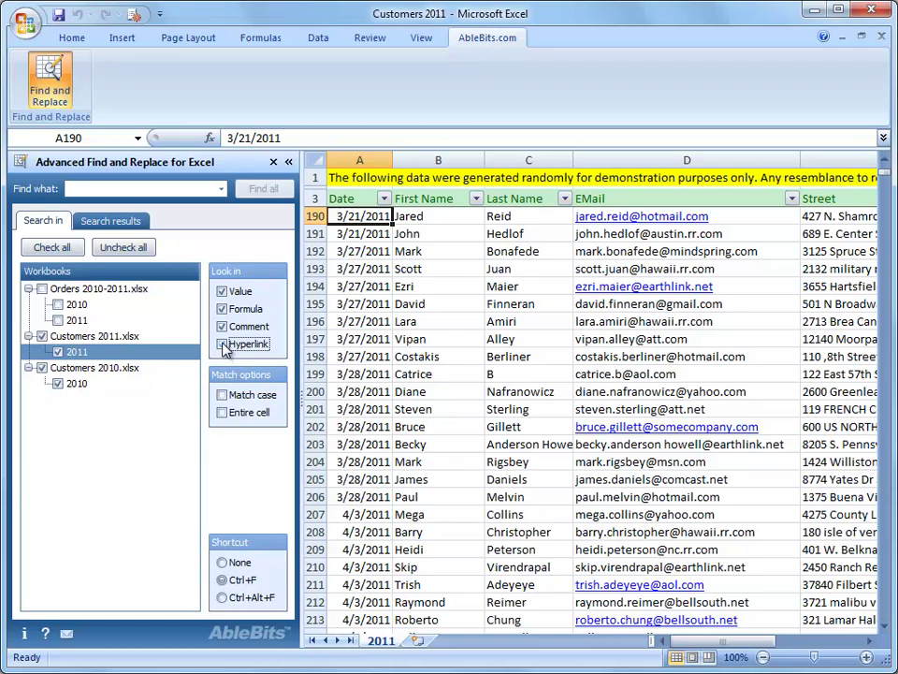
Find all occurrences of 'somecompany.com' in the selected workbooks.
{"action": "left_click", "coordinate": [128, 191]}
{"action": "type", "text": "some"}
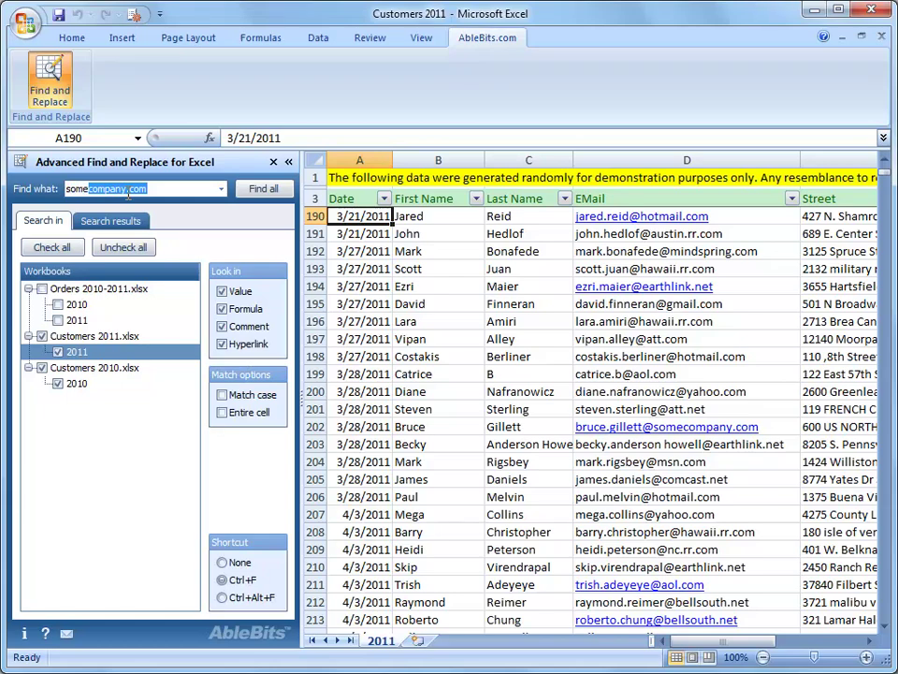
{"action": "type", "text": "company"}
{"action": "type", "text": ".com"}
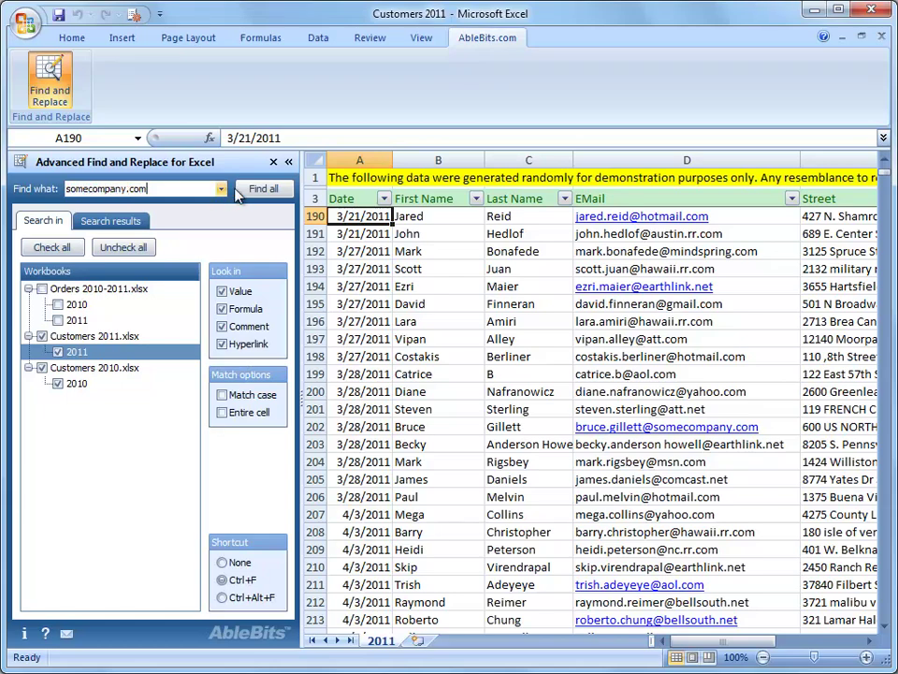
{"action": "left_click", "coordinate": [259, 190]}
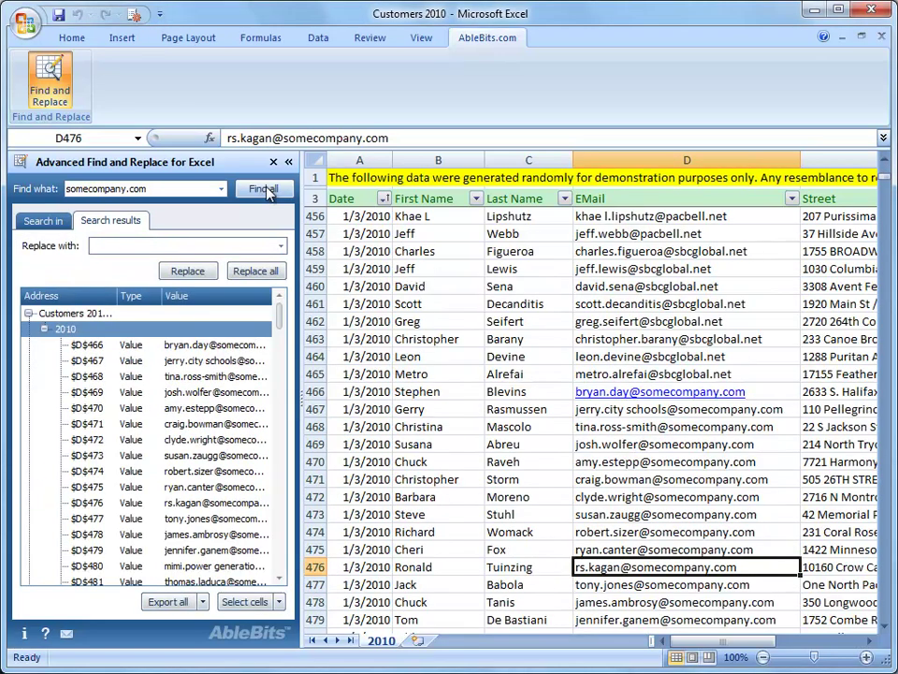
{"action": "left_click", "coordinate": [230, 362]}
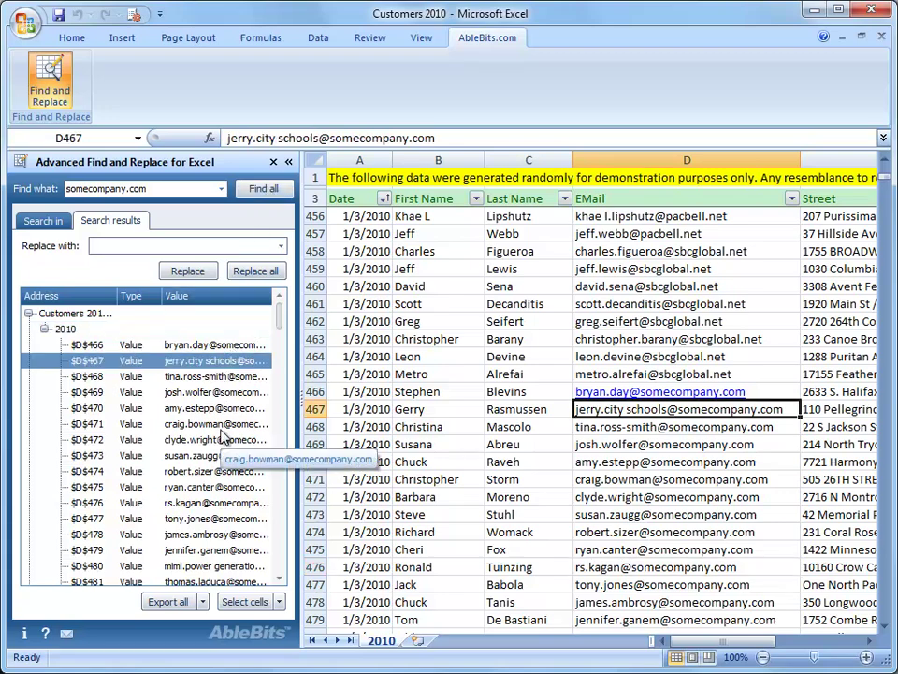
{"action": "left_click", "coordinate": [222, 428]}
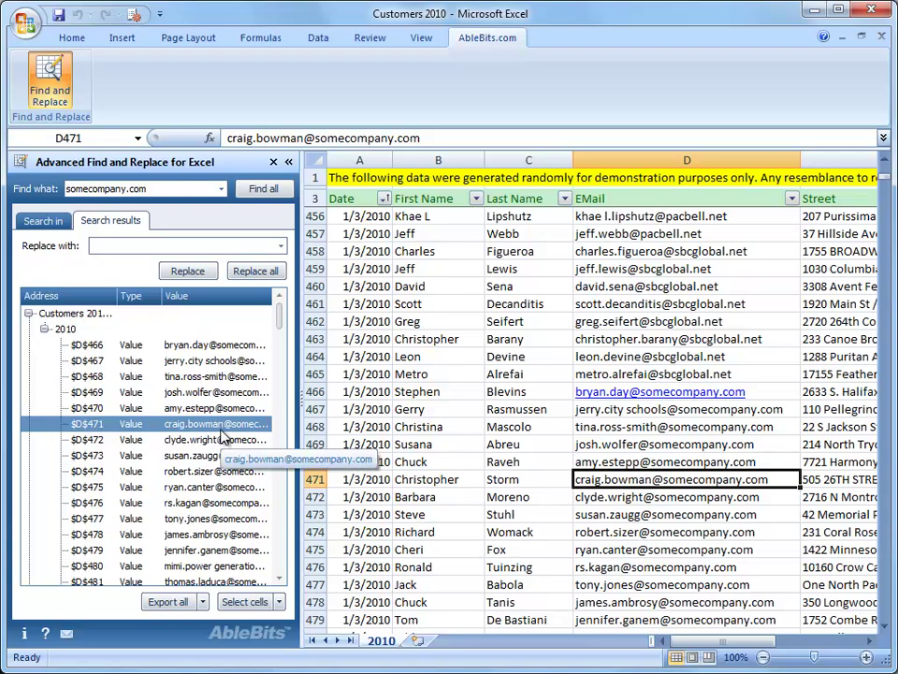
{"action": "left_click", "coordinate": [206, 474]}
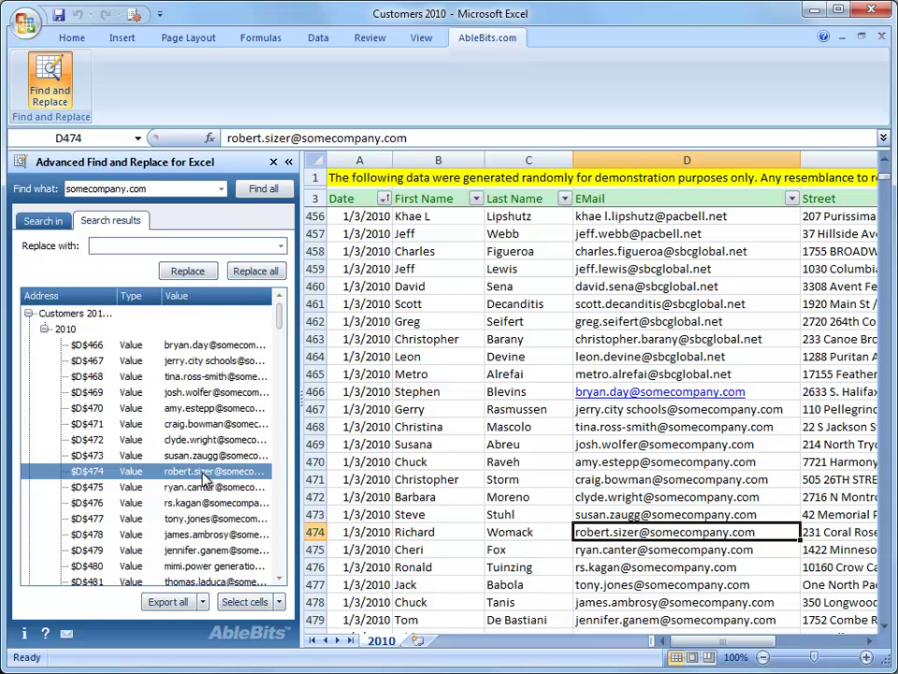
Replace somecompany.com with newcoolname.com in the picked matches D467, D470, D472 and D473.
{"action": "left_click", "coordinate": [198, 245]}
{"action": "type", "text": "newcooln"}
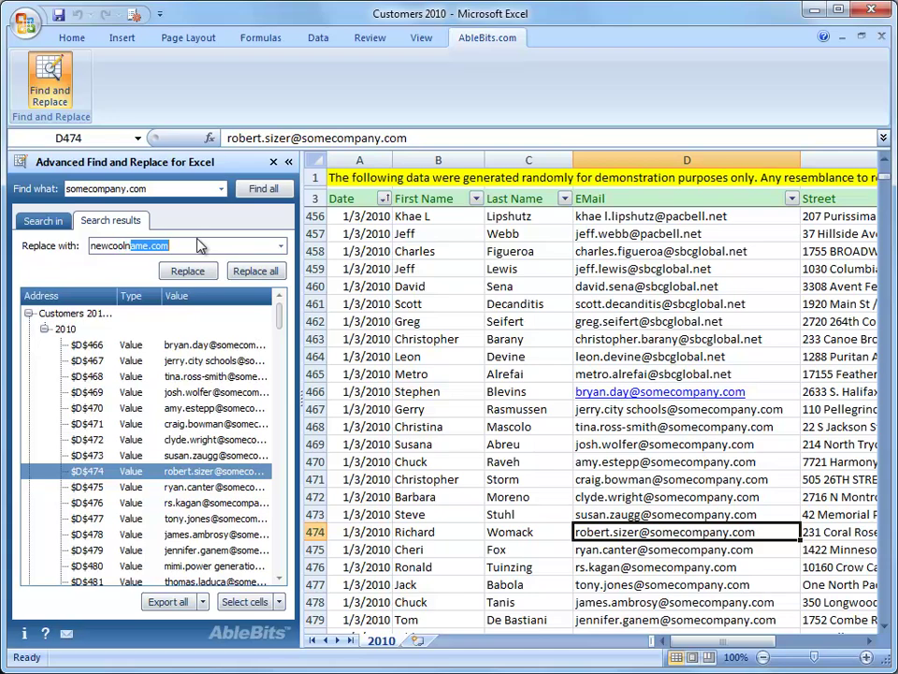
{"action": "type", "text": "ame.com"}
{"action": "key", "text": "End"}
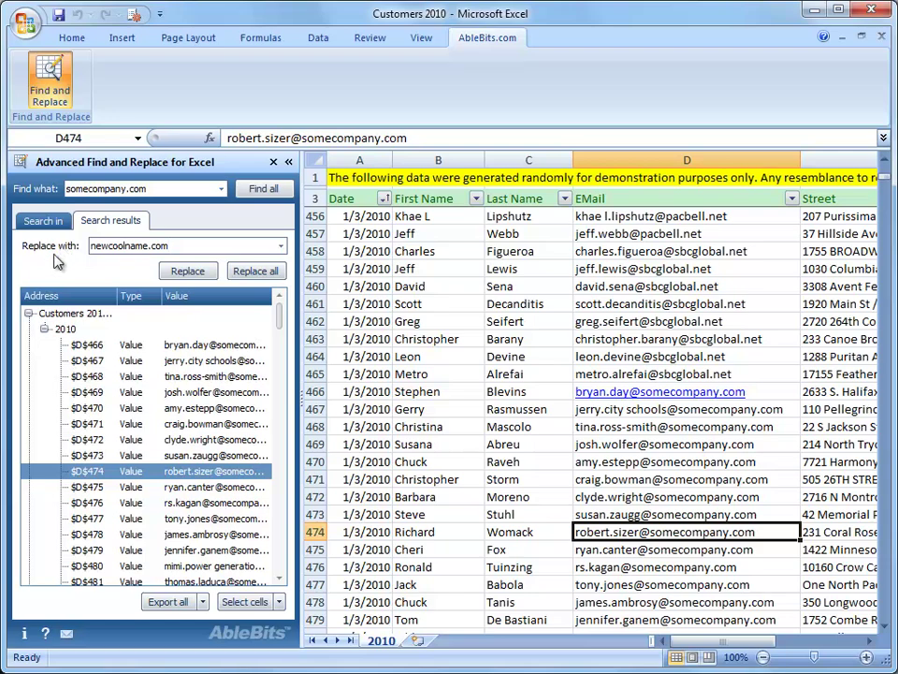
{"action": "left_click", "coordinate": [67, 362]}
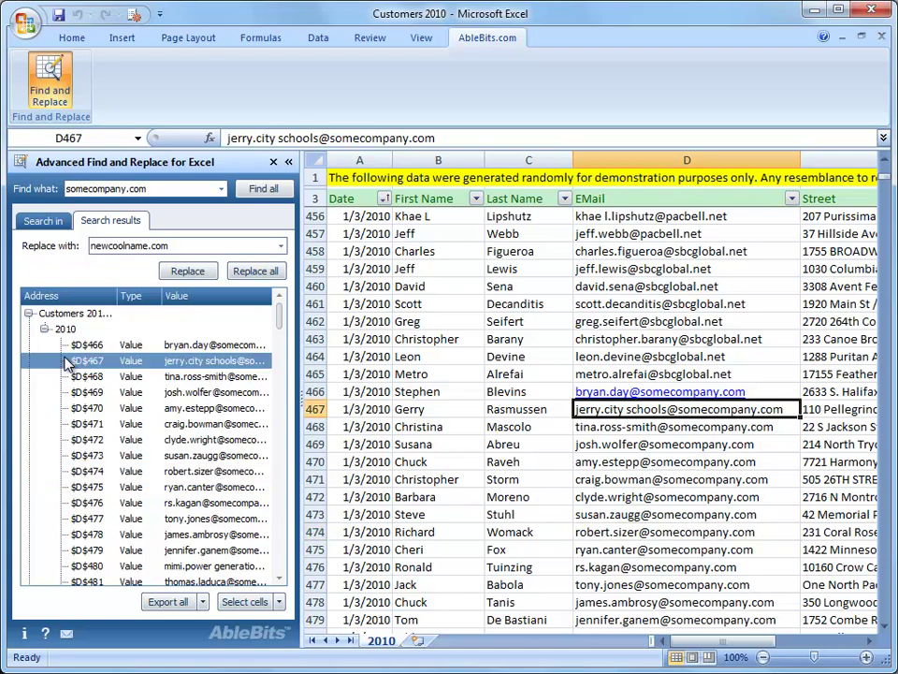
{"action": "left_click", "coordinate": [87, 408], "text": "ctrl"}
{"action": "left_click", "coordinate": [88, 440], "text": "ctrl"}
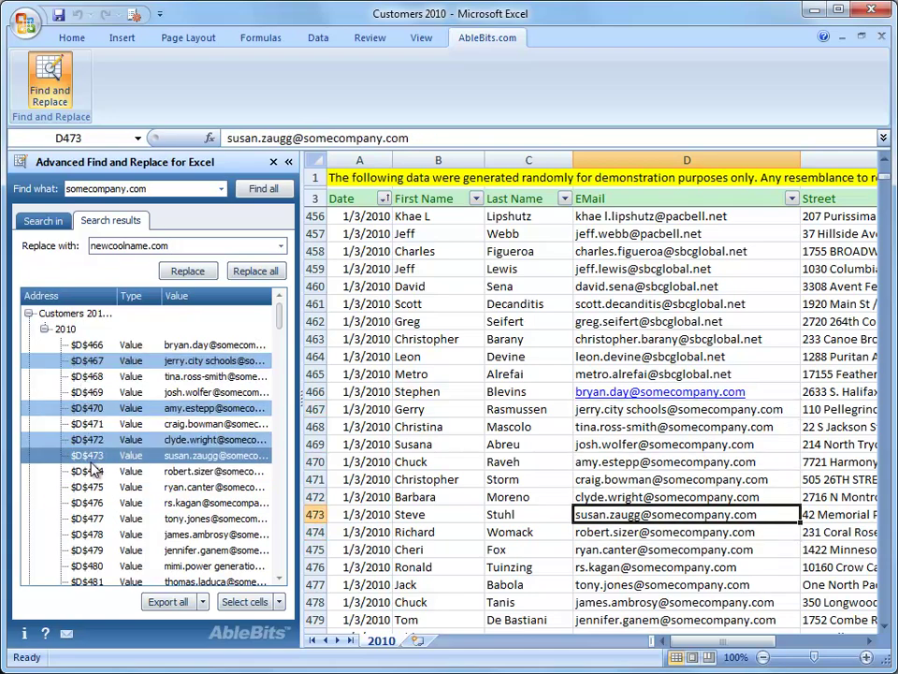
{"action": "left_click", "coordinate": [198, 279]}
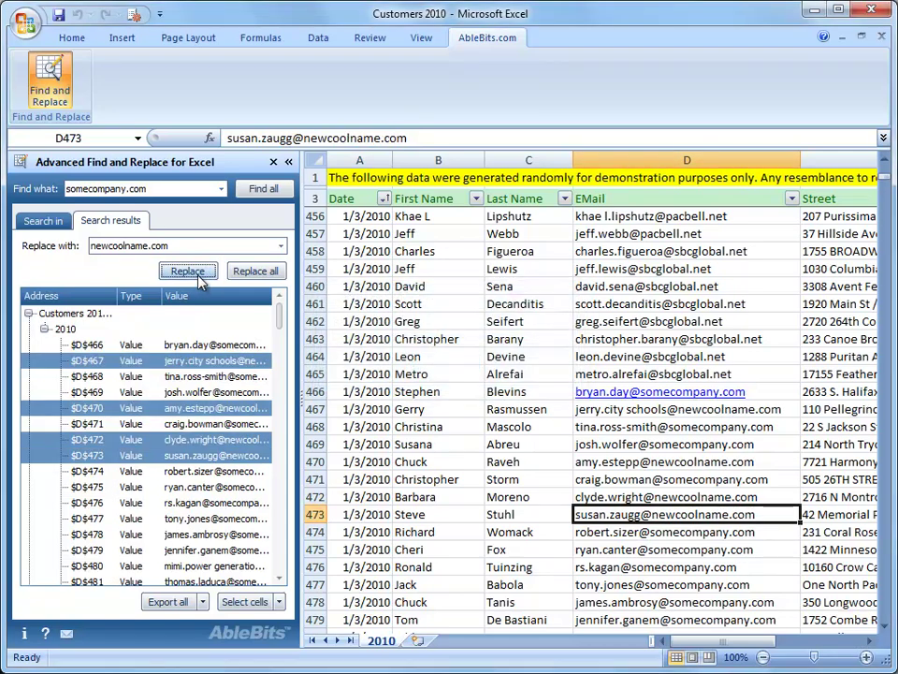
Replace all remaining matches with newcoolname.com and check the result in cell D466.
{"action": "left_click", "coordinate": [249, 272]}
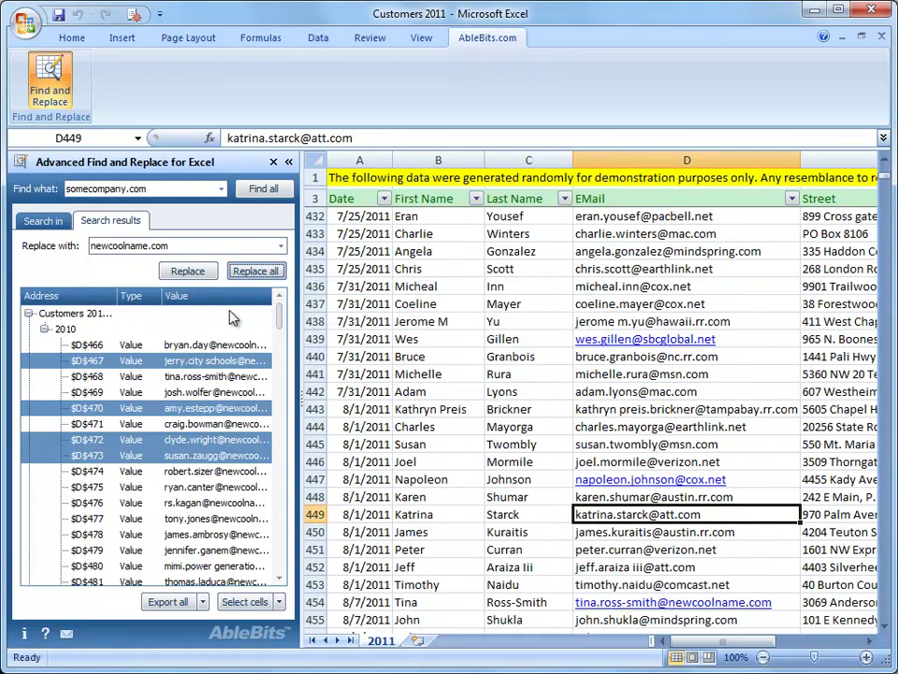
{"action": "left_click", "coordinate": [200, 344]}
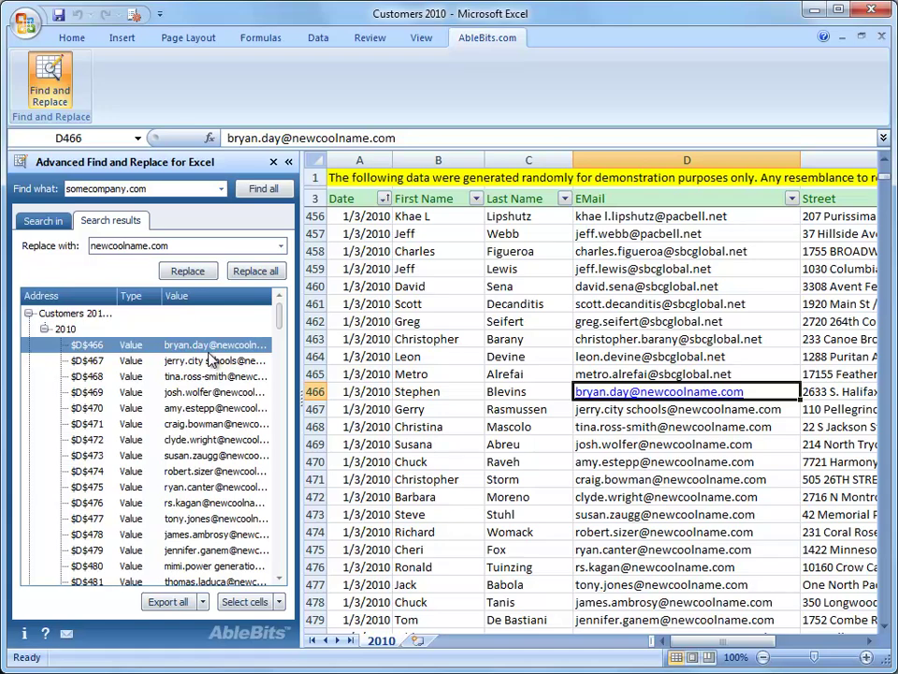
Export all found entries to a new workbook, then view export options for matches D468, D469, D471.
{"action": "left_click", "coordinate": [184, 604]}
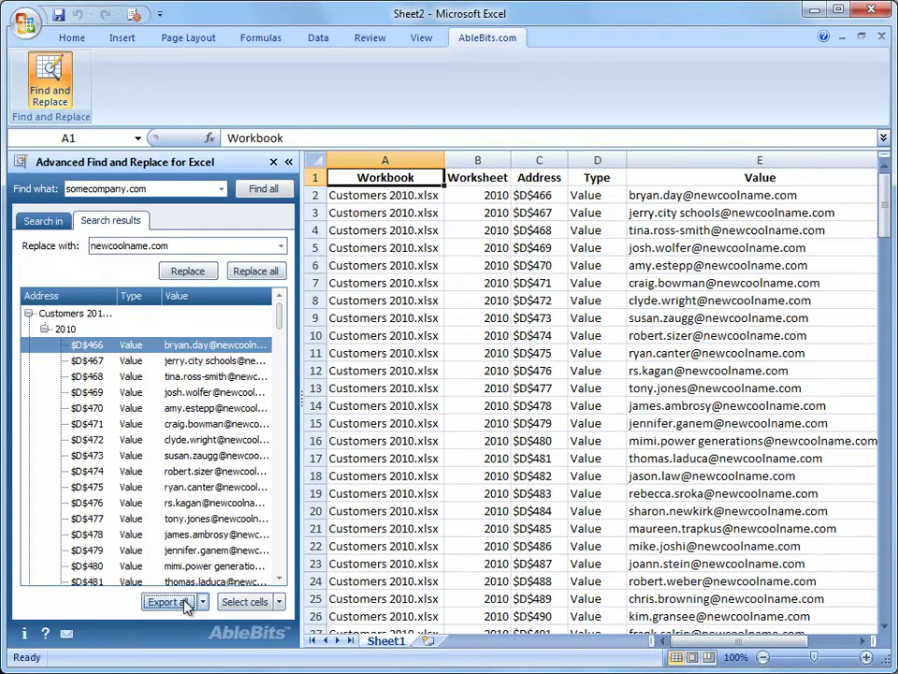
{"action": "left_click", "coordinate": [202, 602]}
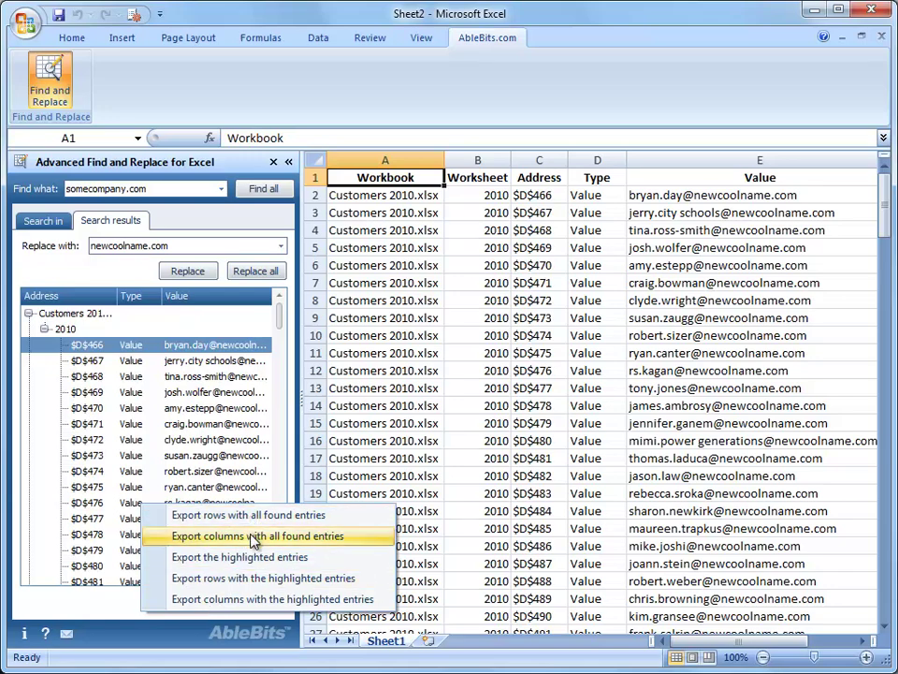
{"action": "left_click", "coordinate": [154, 376]}
{"action": "left_click", "coordinate": [140, 424], "text": "ctrl"}
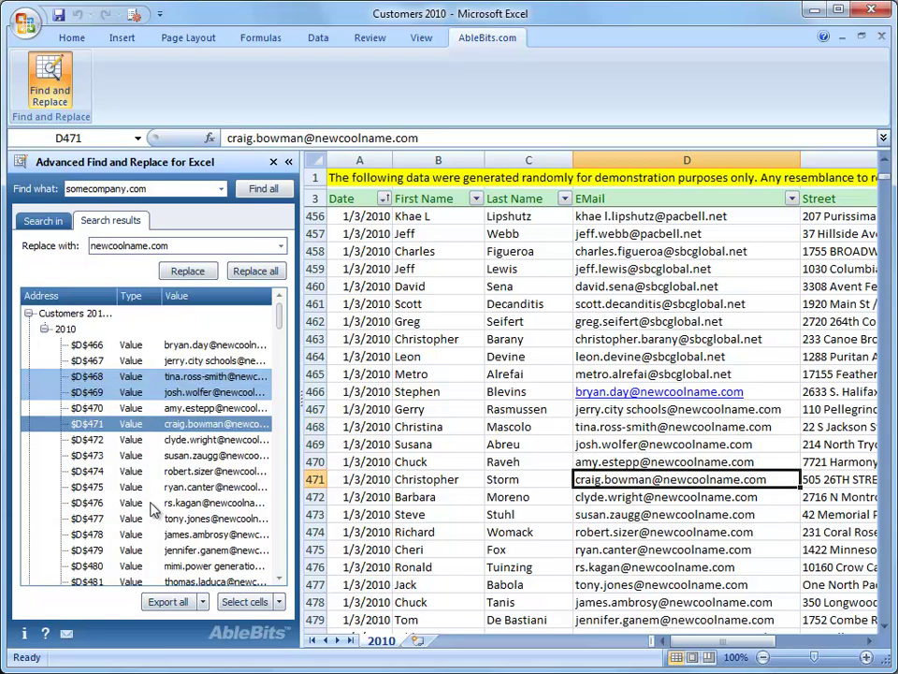
{"action": "left_click", "coordinate": [202, 601]}
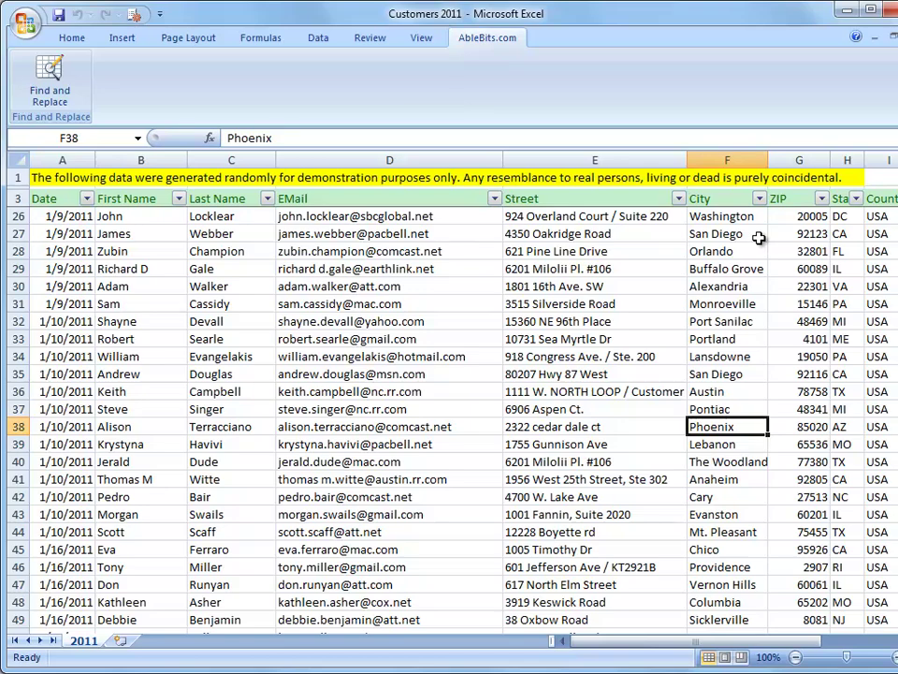
Select the City column and find all 'Phoenix' entries in Customers 2011.
{"action": "left_click", "coordinate": [722, 160]}
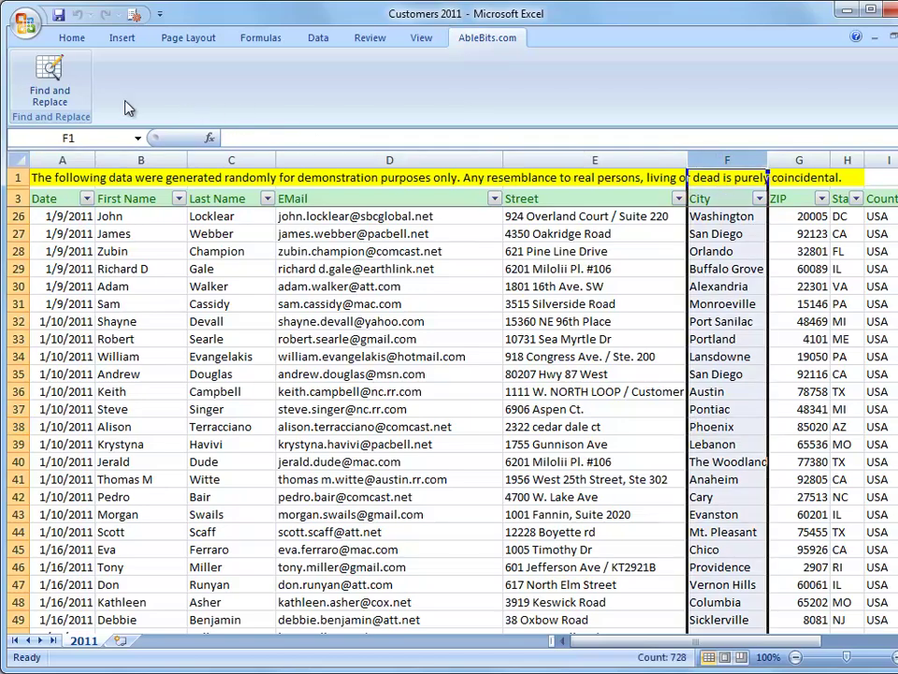
{"action": "left_click", "coordinate": [37, 88]}
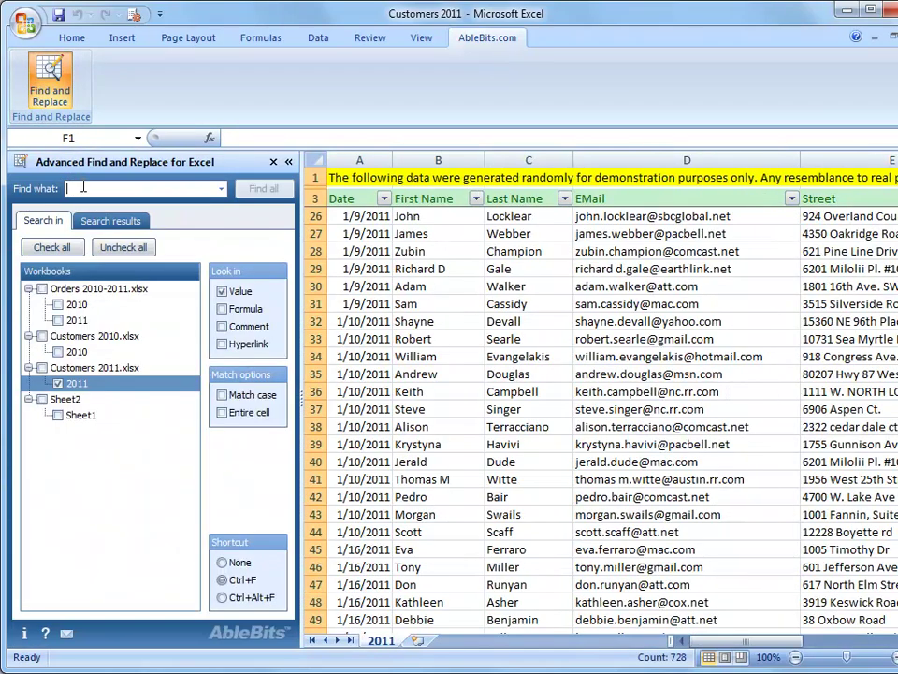
{"action": "type", "text": "Phoen"}
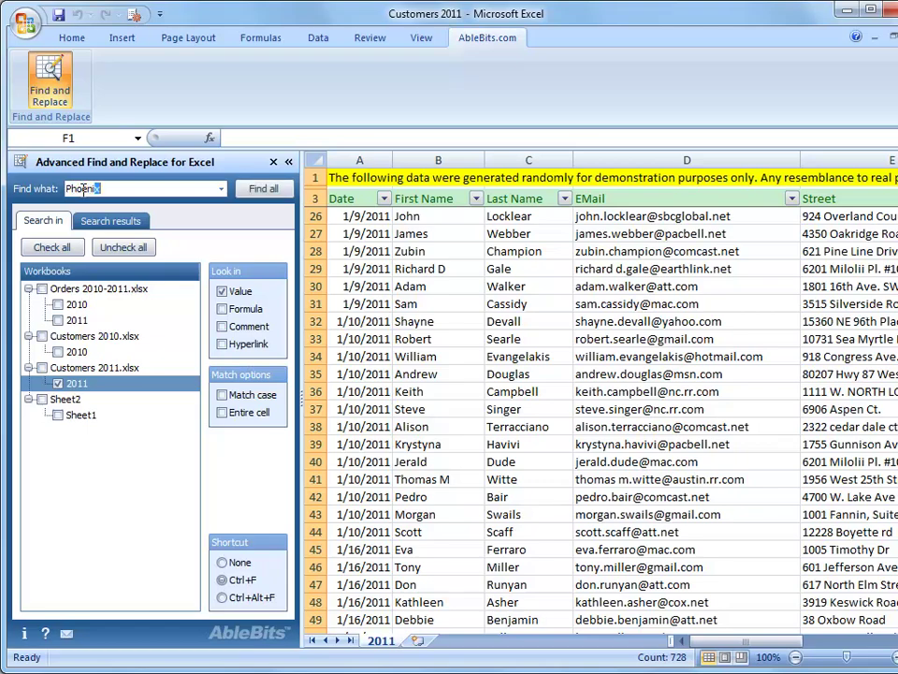
{"action": "type", "text": "ix"}
{"action": "left_click", "coordinate": [262, 188]}
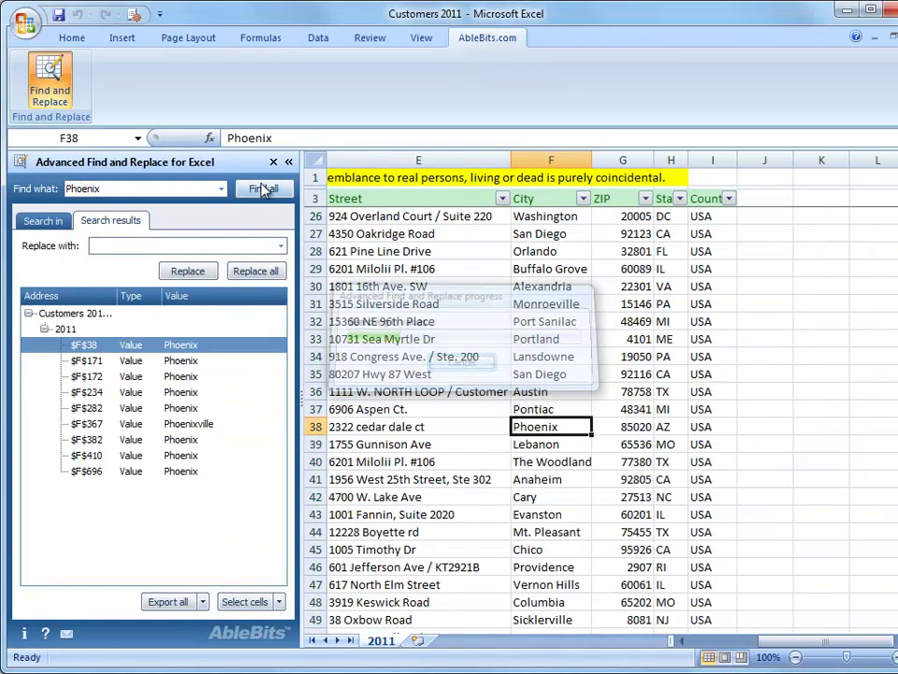